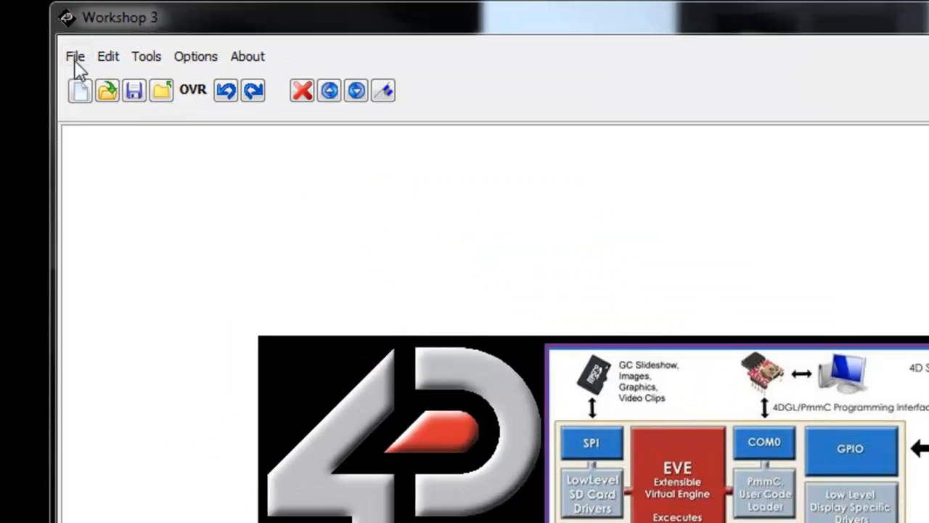
# Step: Start a new file of type 4D-Visi program
pyautogui.click(40, 30)
pyautogui.click(134, 93)
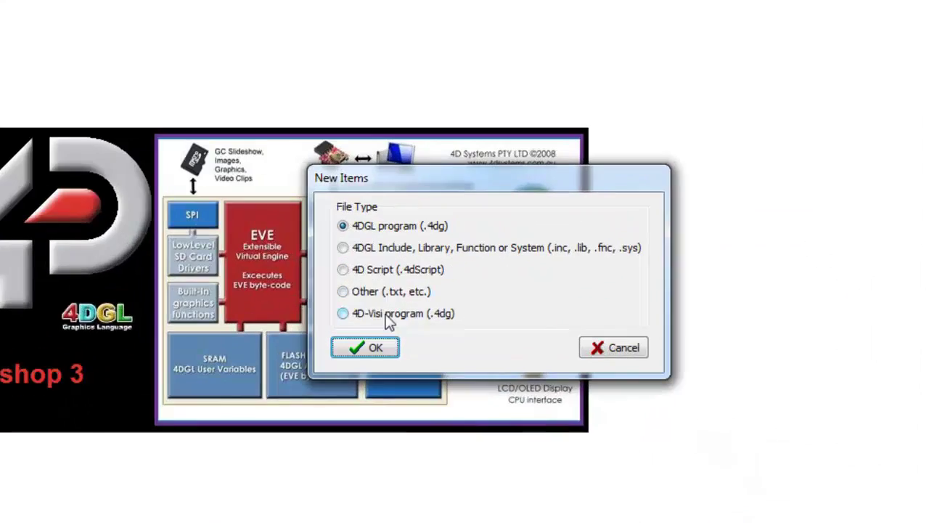
pyautogui.click(562, 408)
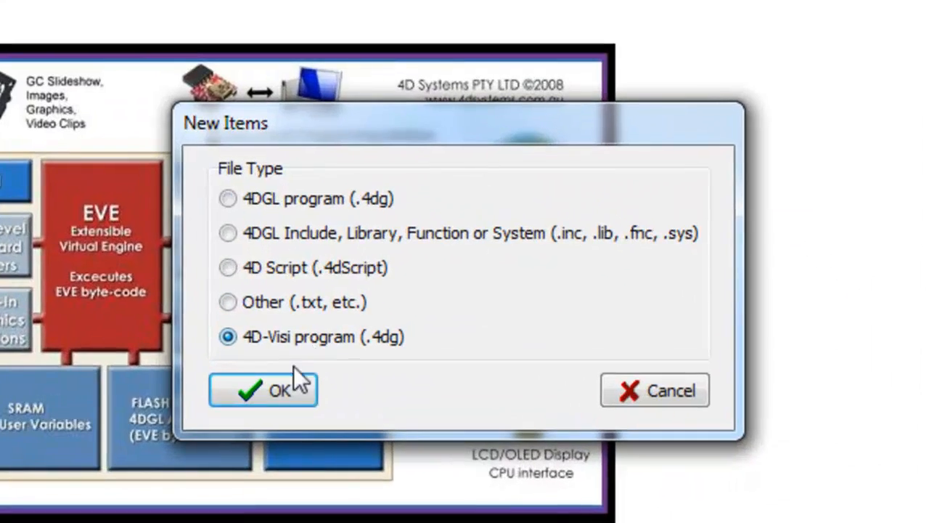
pyautogui.click(272, 388)
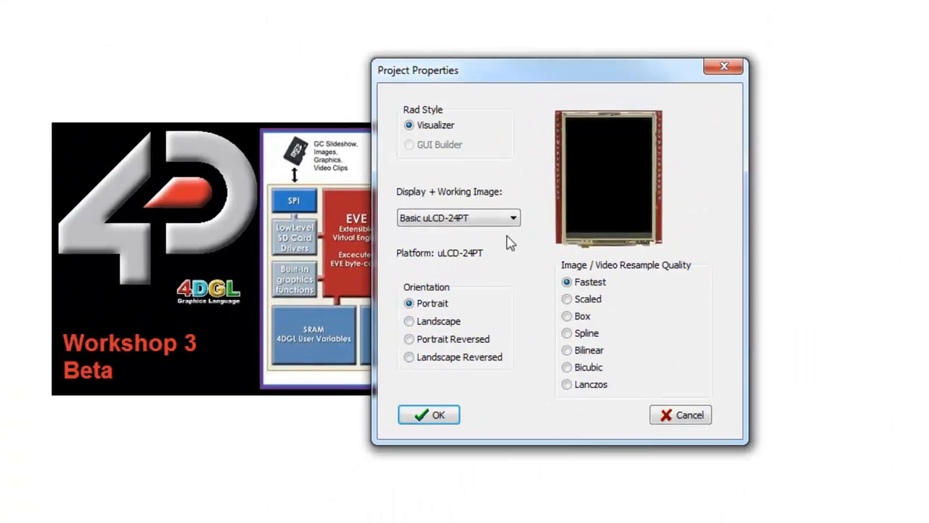
# Step: Choose the uLCD-32032-P1 display in portrait orientation and confirm the project properties
pyautogui.click(514, 218)
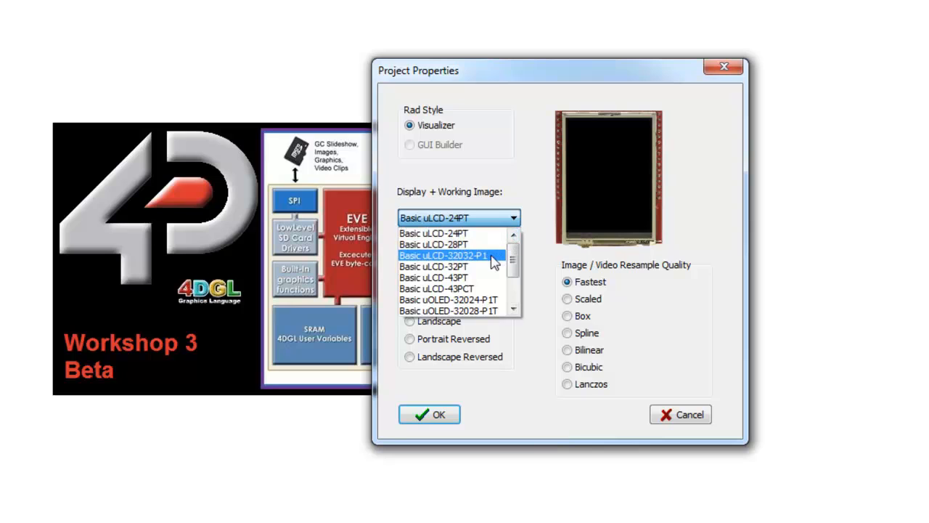
pyautogui.click(443, 255)
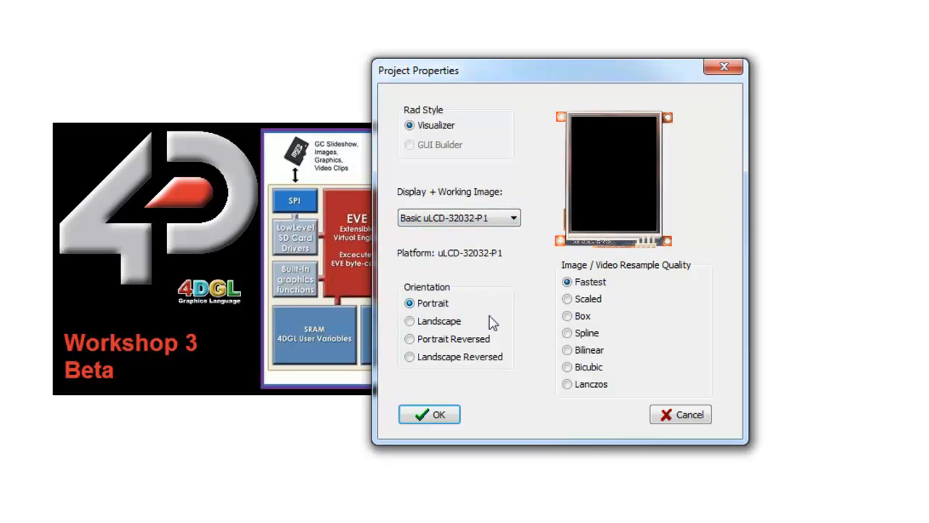
pyautogui.click(456, 327)
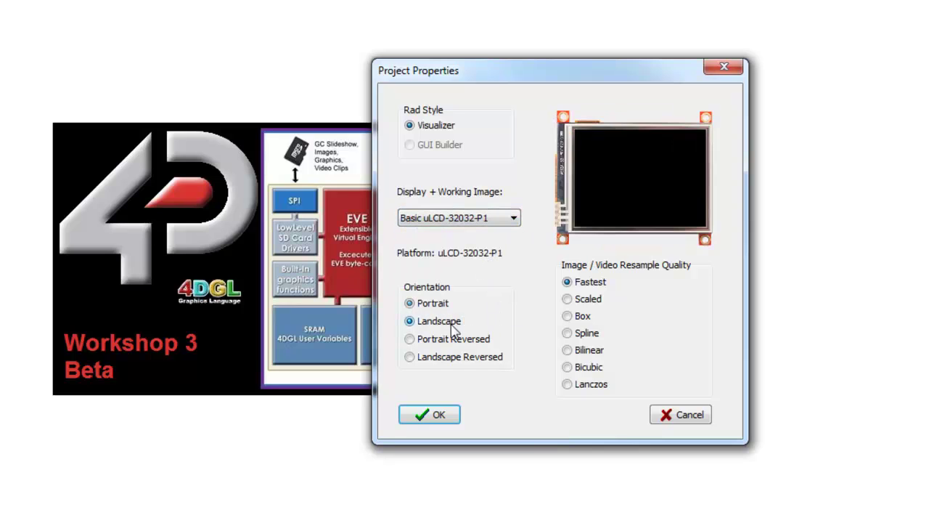
pyautogui.click(409, 303)
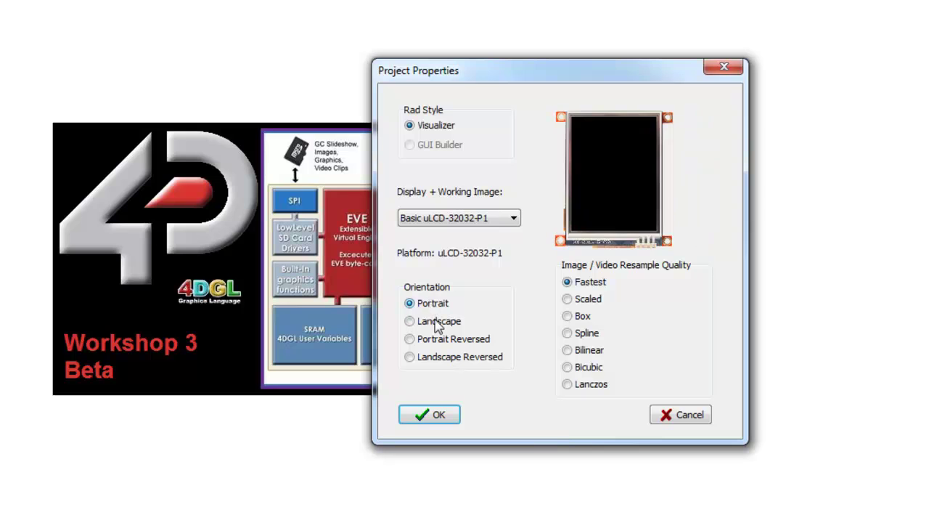
pyautogui.click(429, 414)
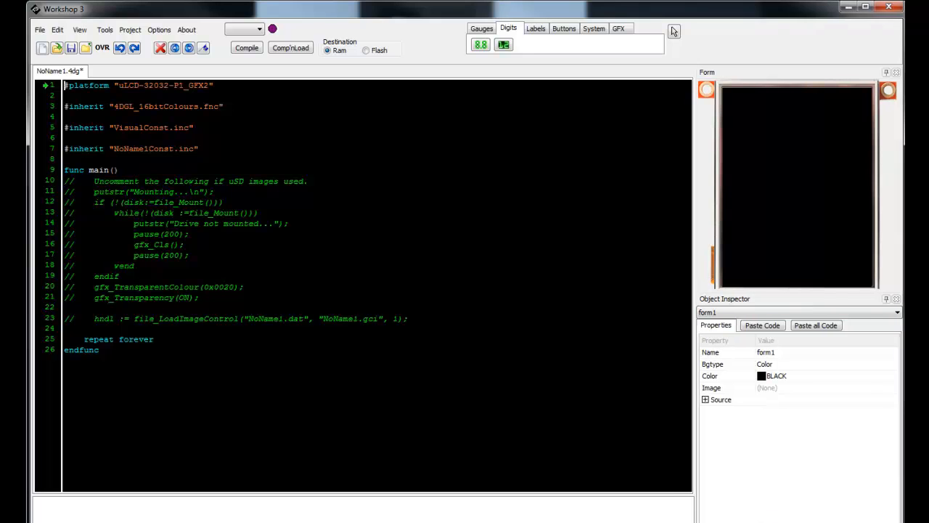
# Step: Resize the window and enlarge the form preview to show the whole display
pyautogui.moveTo(902, 519); pyautogui.dragTo(897, 516)
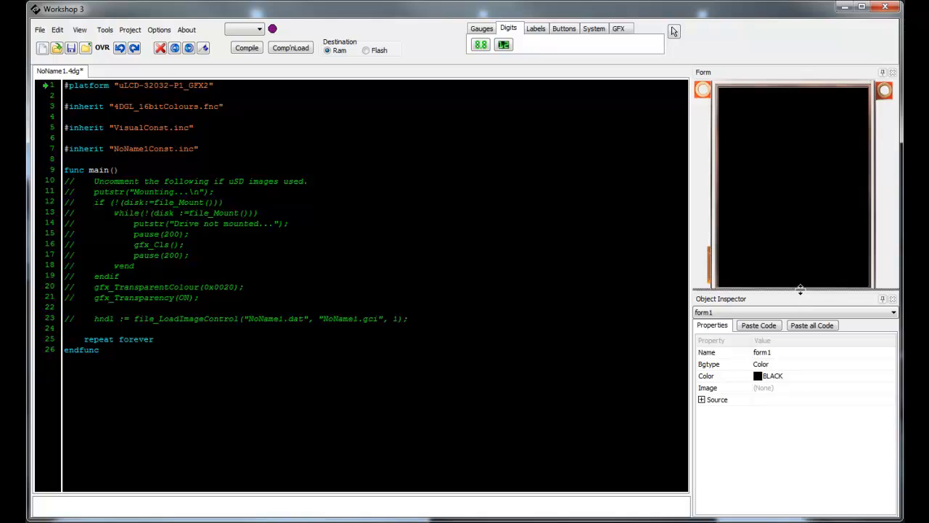
pyautogui.moveTo(804, 294); pyautogui.dragTo(797, 319)
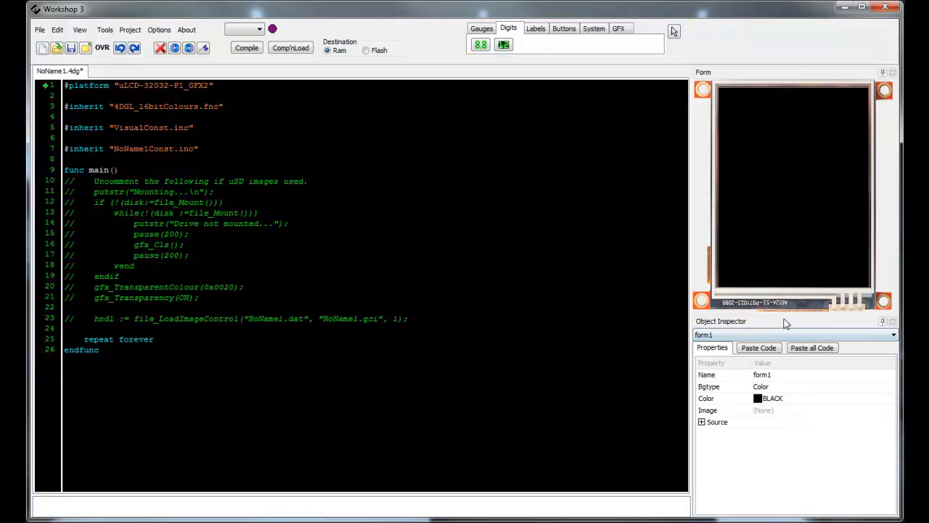
pyautogui.moveTo(790, 315); pyautogui.dragTo(784, 326)
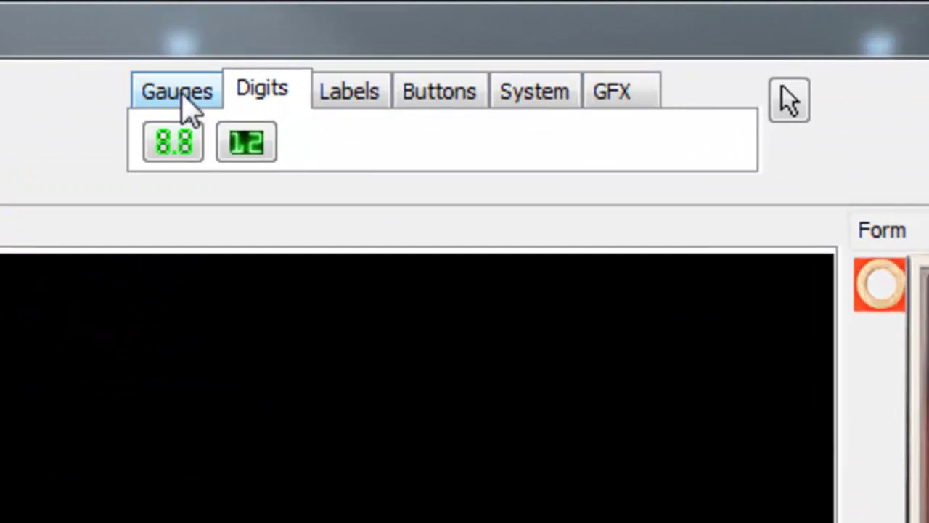
# Step: Browse the digits, labels, buttons, system and primitives widget tabs, ending on Gauges
pyautogui.click(482, 29)
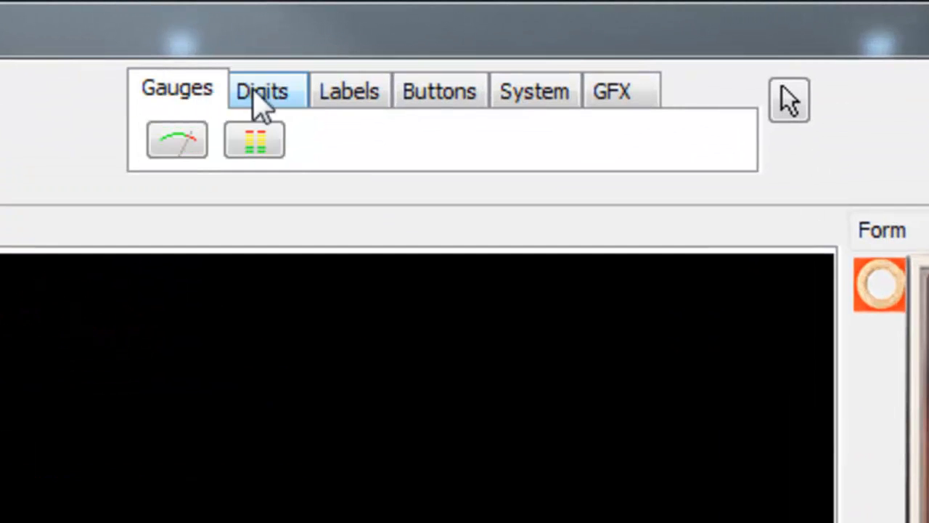
pyautogui.click(261, 90)
pyautogui.click(349, 90)
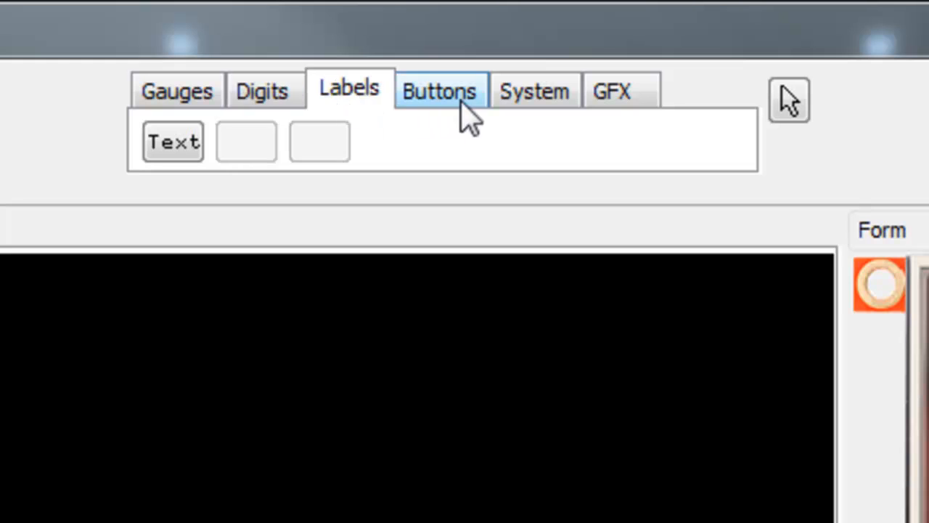
pyautogui.click(439, 90)
pyautogui.click(534, 90)
pyautogui.click(612, 90)
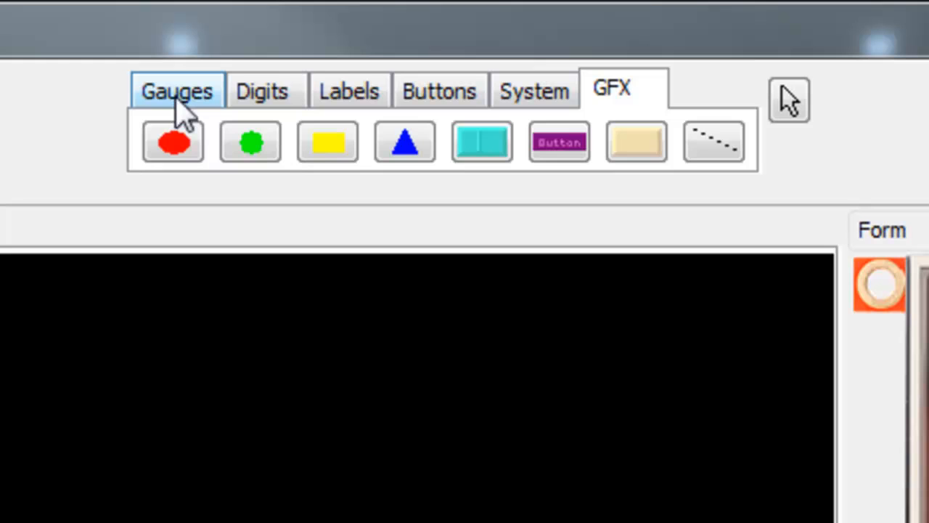
pyautogui.click(178, 92)
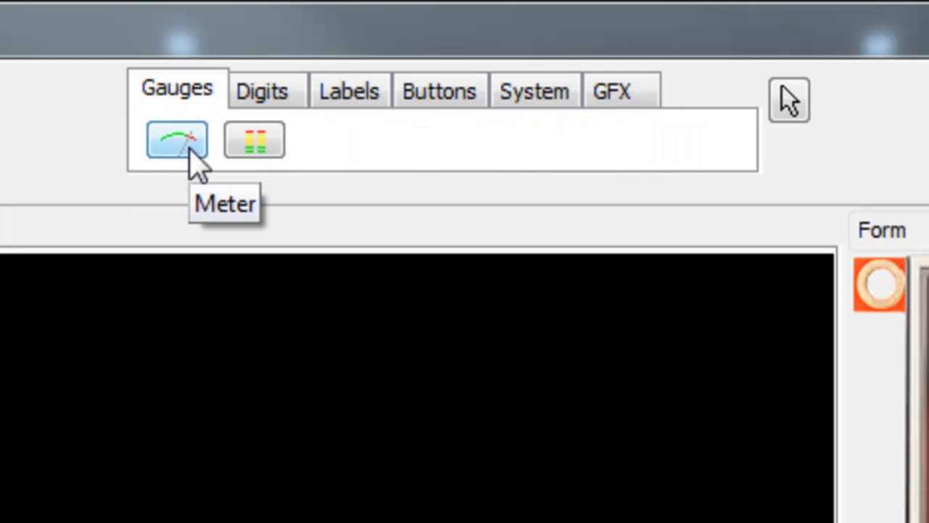
# Step: Place a meter gauge on the form and move meter1 to the top-left corner at 0,0
pyautogui.click(177, 140)
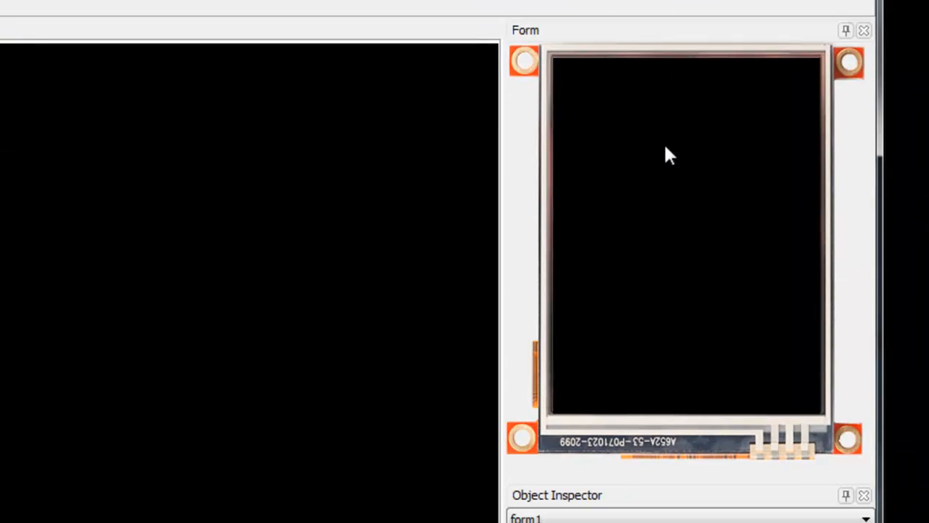
pyautogui.click(664, 142)
pyautogui.moveTo(749, 190); pyautogui.dragTo(657, 133)
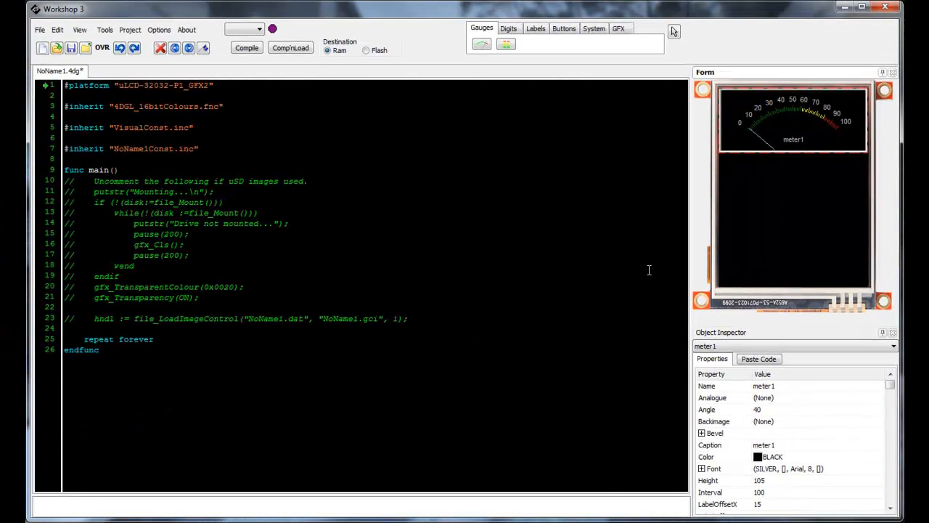
# Step: Add blank lines in the code after line 23
pyautogui.click(419, 320)
pyautogui.press('Return')
pyautogui.press('Return')
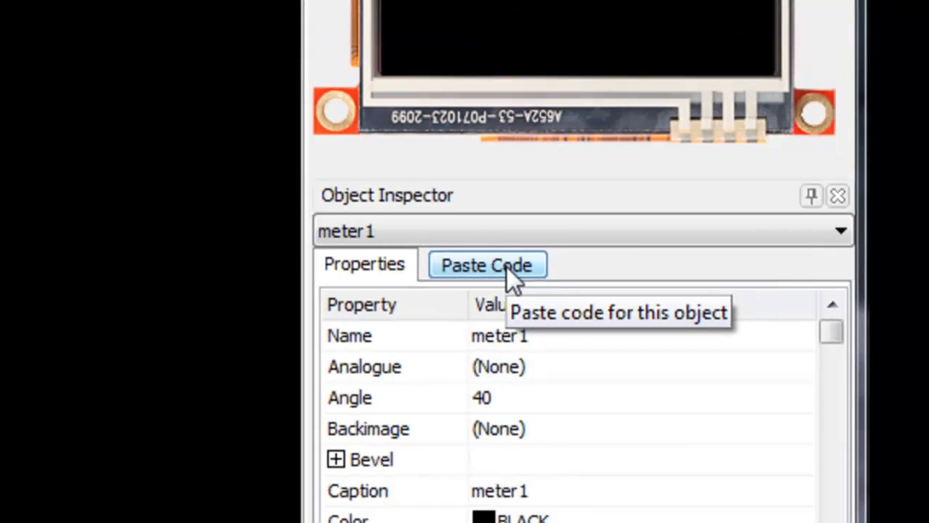
pyautogui.click(476, 265)
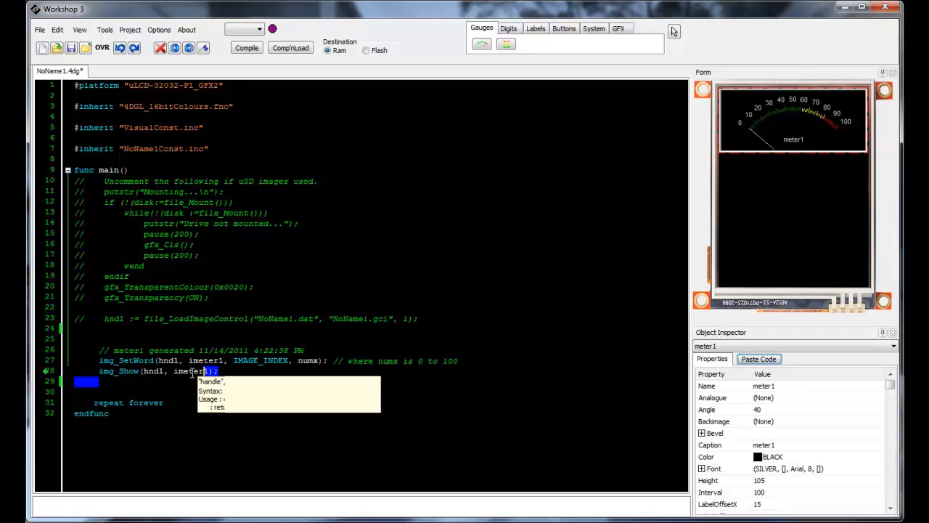
pyautogui.hotkey('shift', 'Up')
pyautogui.hotkey('shift', 'Up')
pyautogui.hotkey('shift', 'Up')
pyautogui.press('Delete')
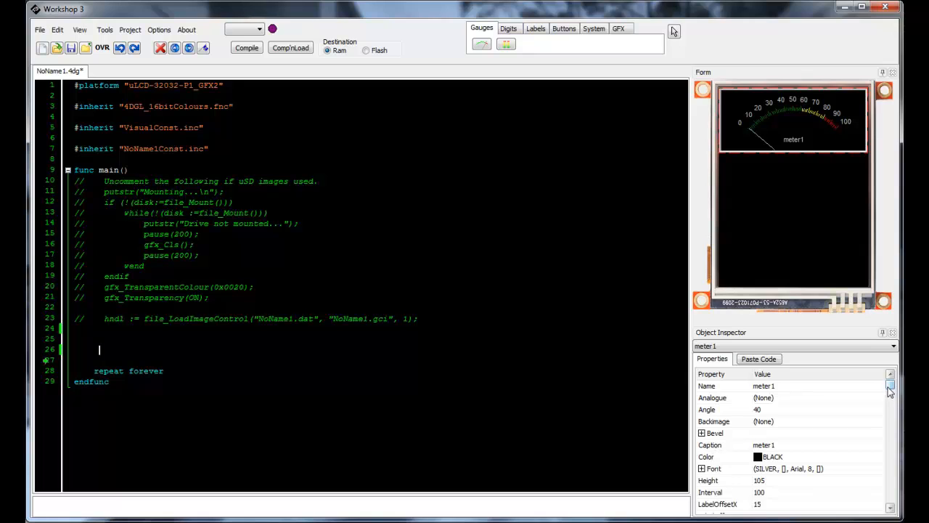
pyautogui.click(893, 346)
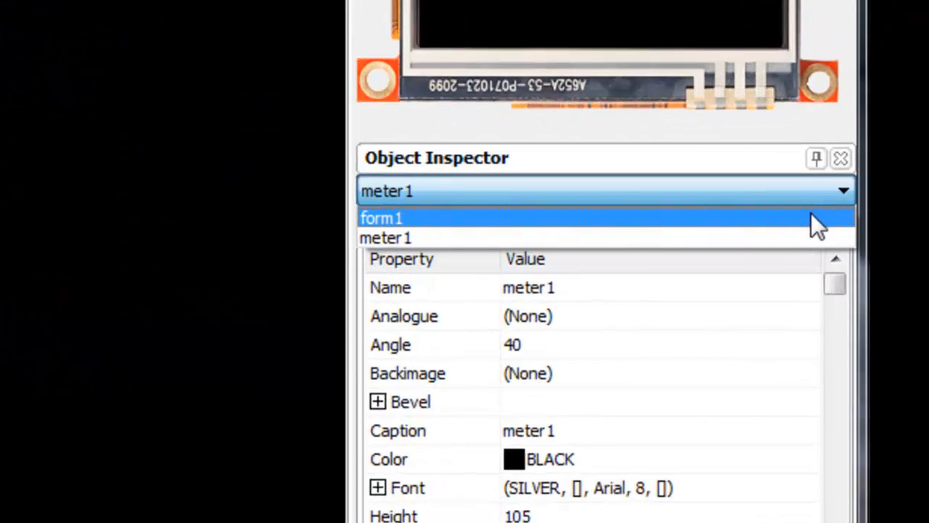
pyautogui.click(835, 356)
pyautogui.click(548, 344)
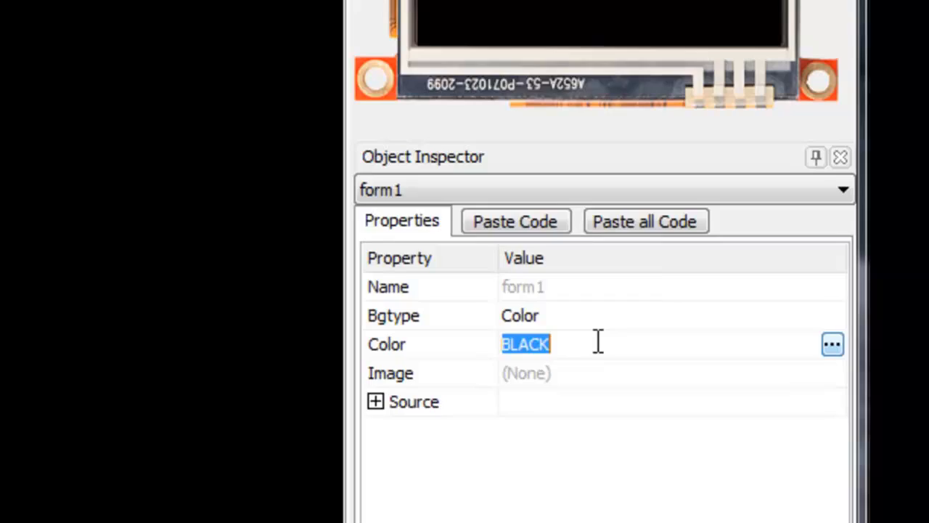
pyautogui.click(854, 369)
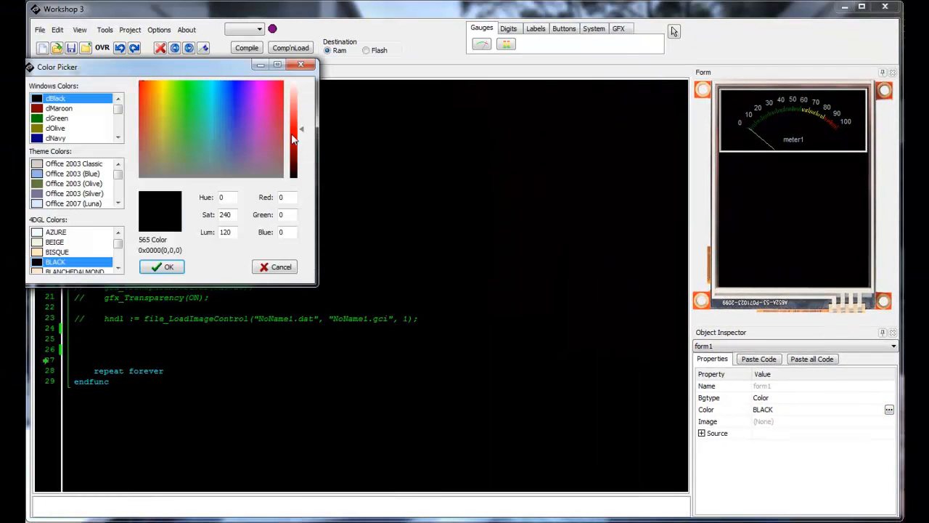
pyautogui.click(303, 129)
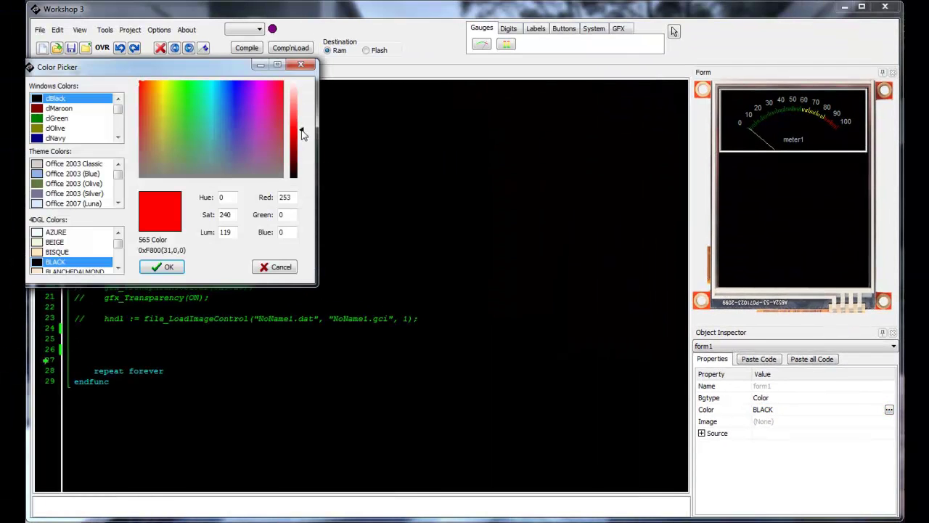
pyautogui.click(168, 267)
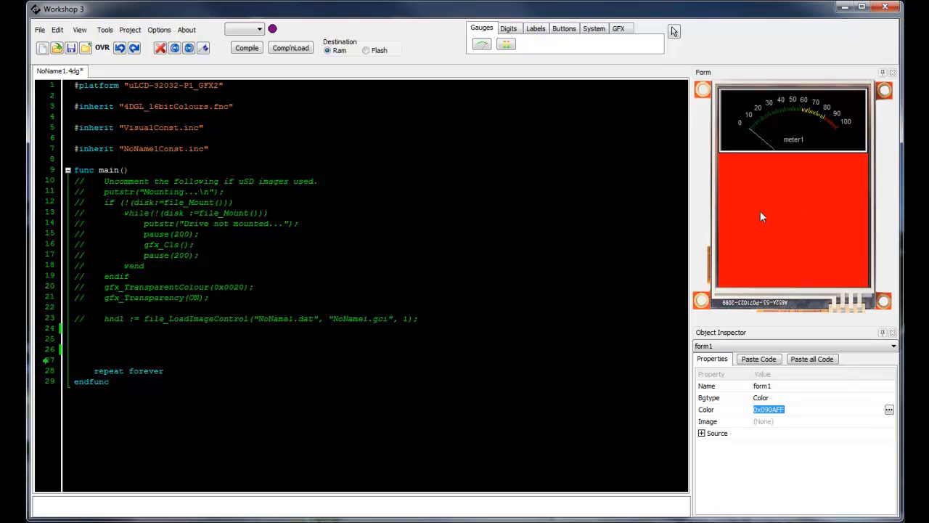
pyautogui.click(889, 409)
pyautogui.moveTo(301, 128); pyautogui.dragTo(301, 177)
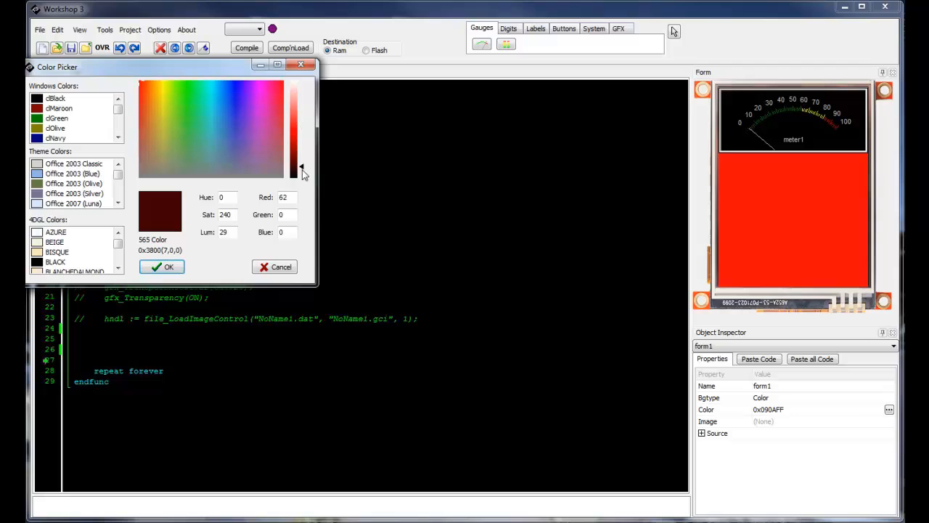
pyautogui.click(168, 267)
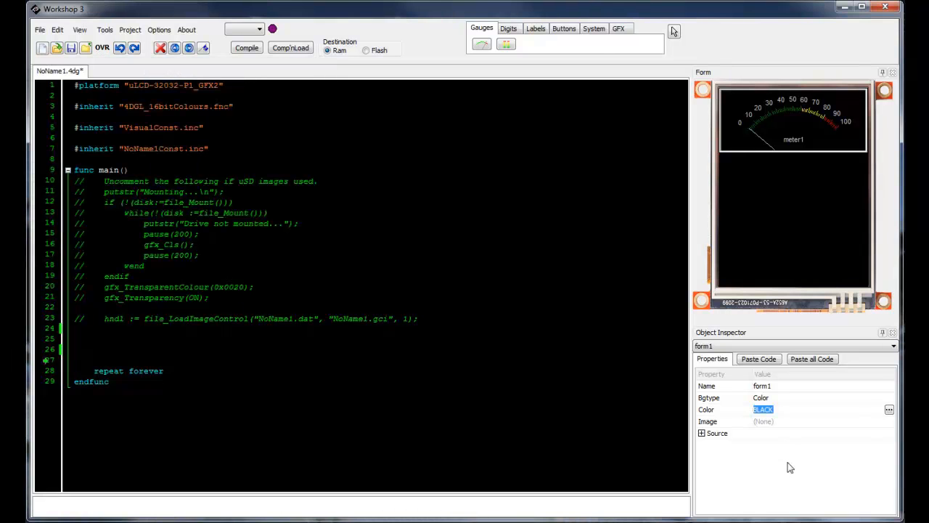
# Step: Peek at the form's image source settings, then select meter1 in the Object Inspector
pyautogui.click(701, 434)
pyautogui.click(702, 433)
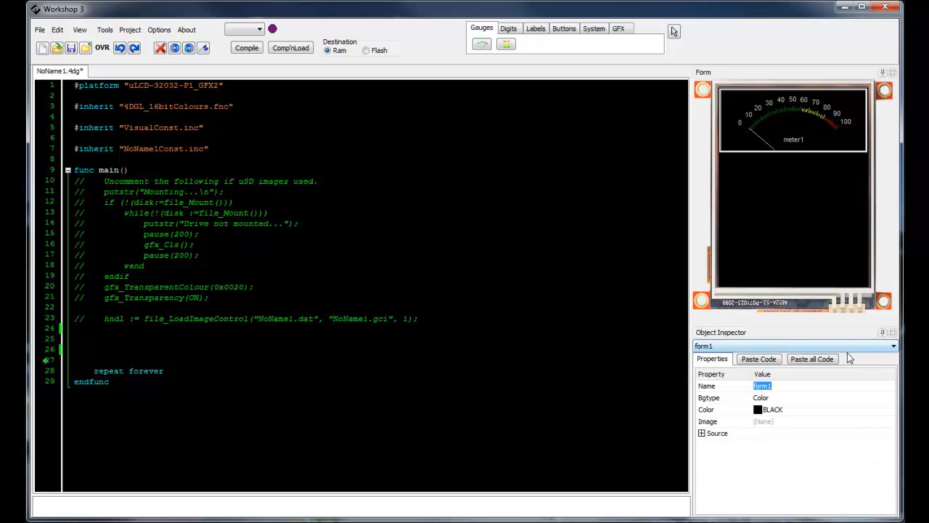
pyautogui.click(877, 346)
pyautogui.click(865, 363)
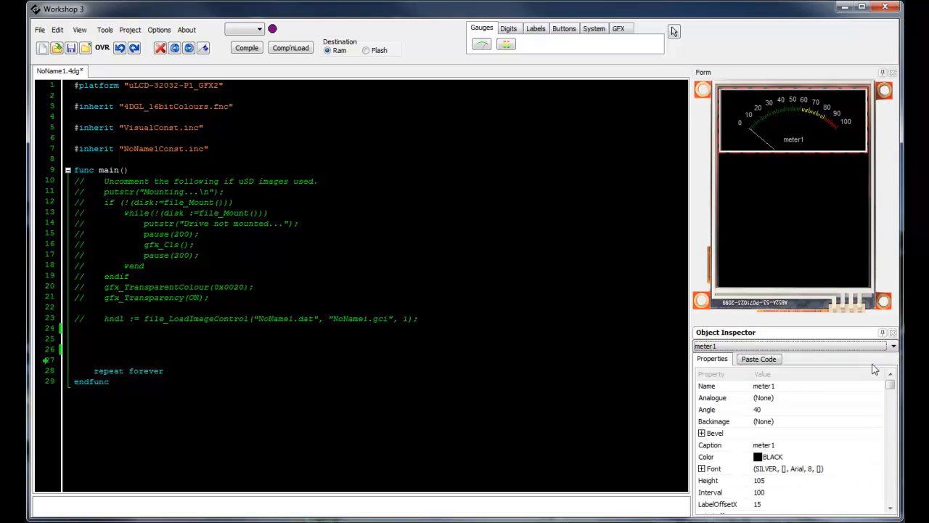
pyautogui.moveTo(890, 387); pyautogui.dragTo(890, 502)
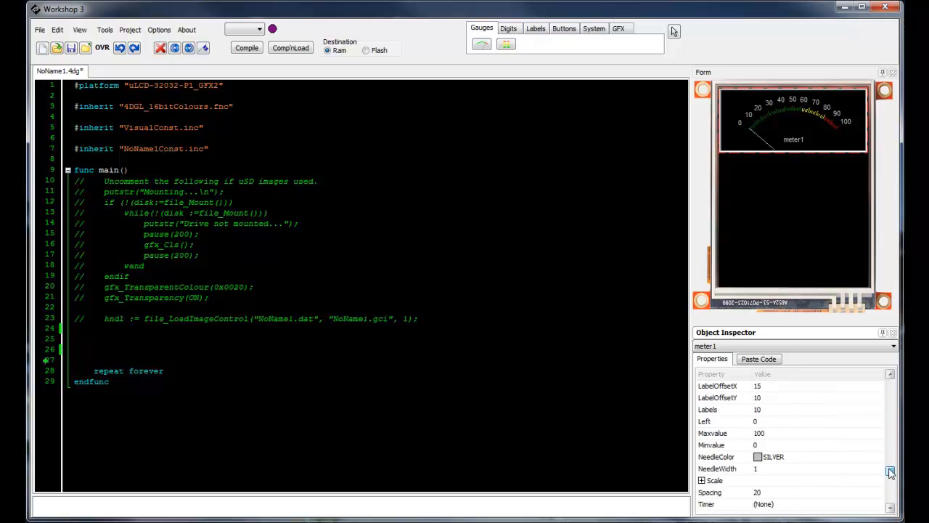
pyautogui.moveTo(890, 502); pyautogui.dragTo(891, 374)
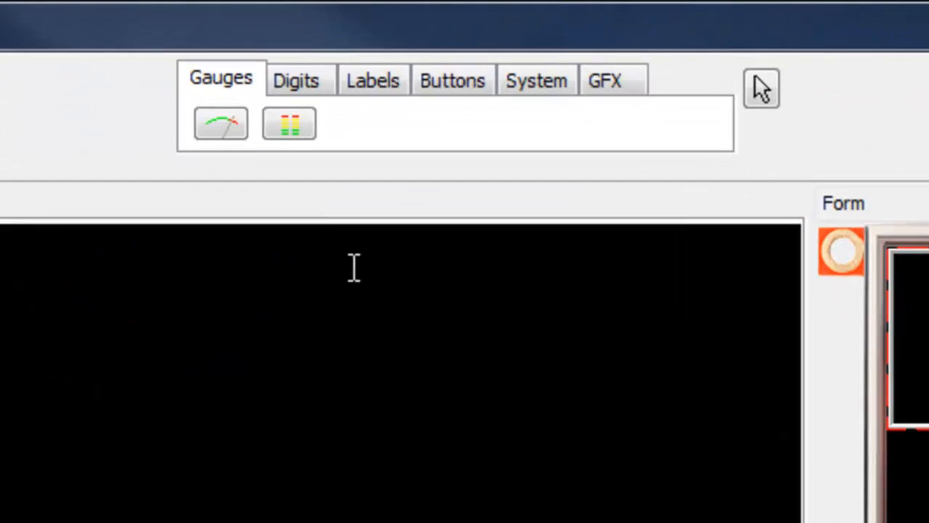
# Step: Place an LED digits display on the form just below the meter
pyautogui.click(277, 85)
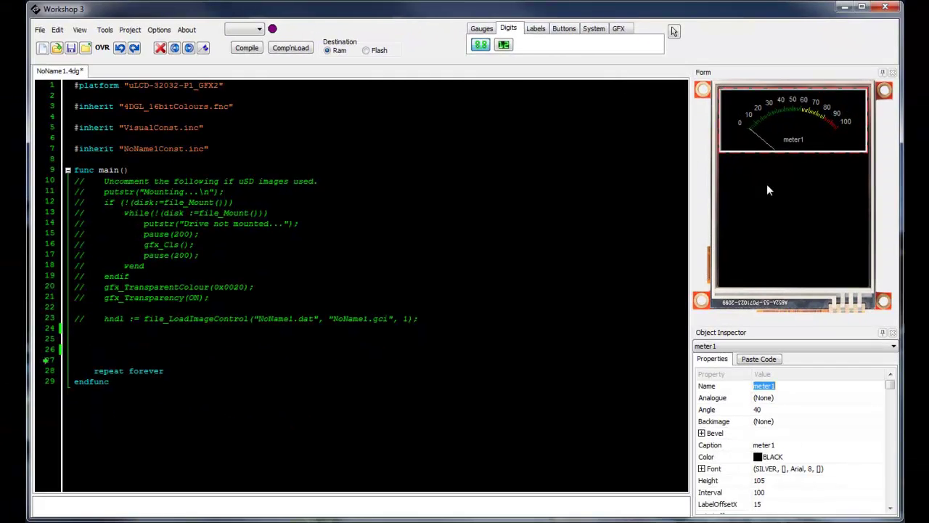
pyautogui.click(769, 190)
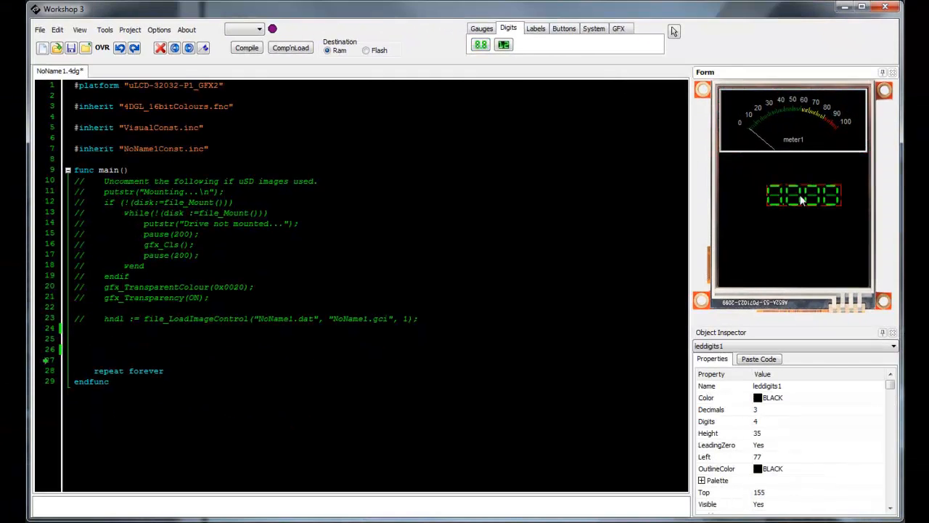
pyautogui.moveTo(788, 197); pyautogui.dragTo(784, 181)
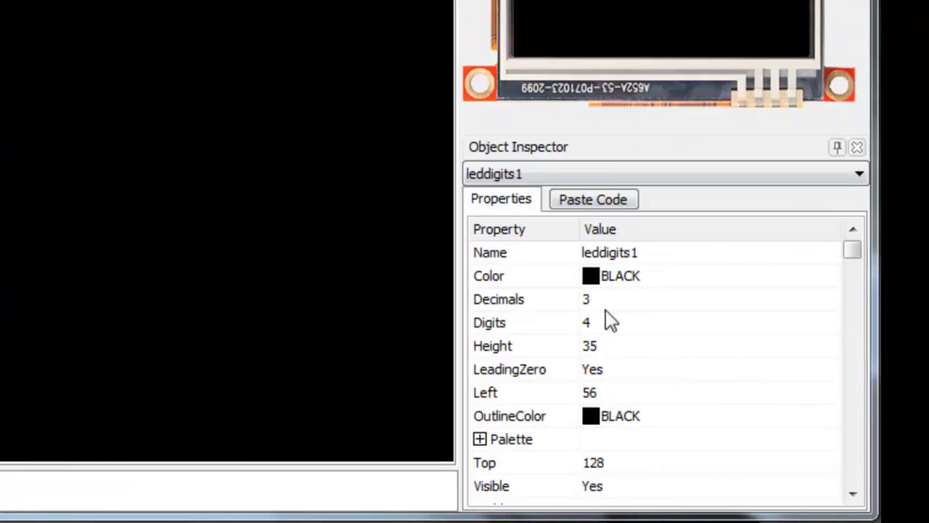
# Step: Set the LED digits to 3 digits with 1 decimal and resize to height 60
pyautogui.click(758, 421)
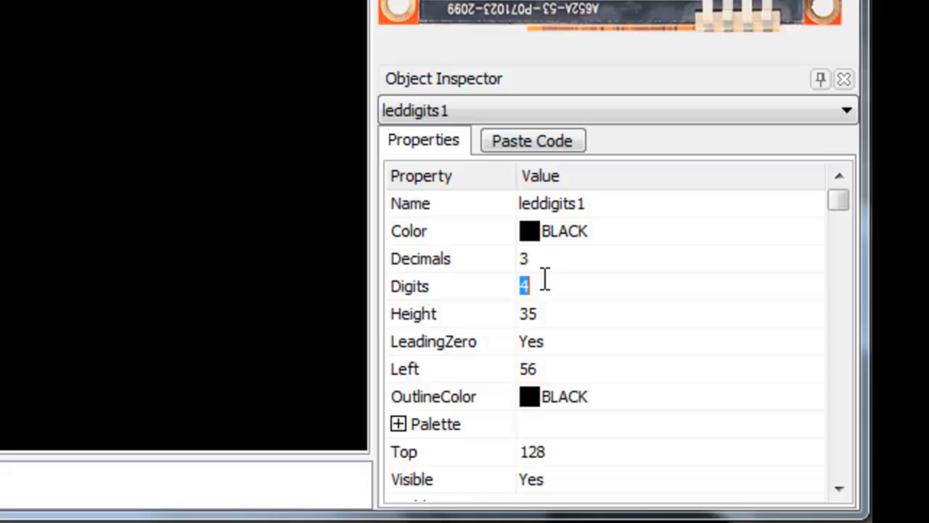
pyautogui.write('3')
pyautogui.click(538, 263)
pyautogui.write('1')
pyautogui.click(758, 408)
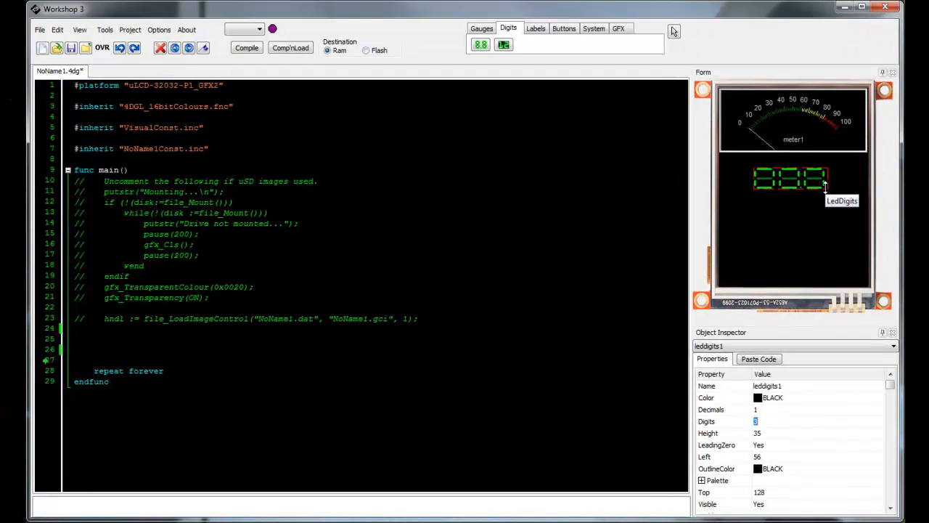
pyautogui.moveTo(829, 187); pyautogui.dragTo(834, 208)
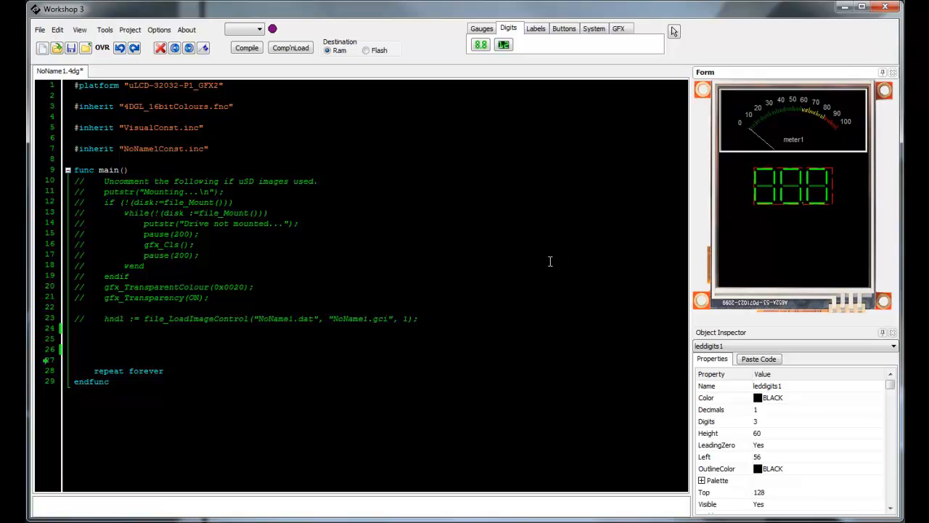
# Step: Place a winbutton widget below the LED digits and nudge it into position
pyautogui.click(564, 29)
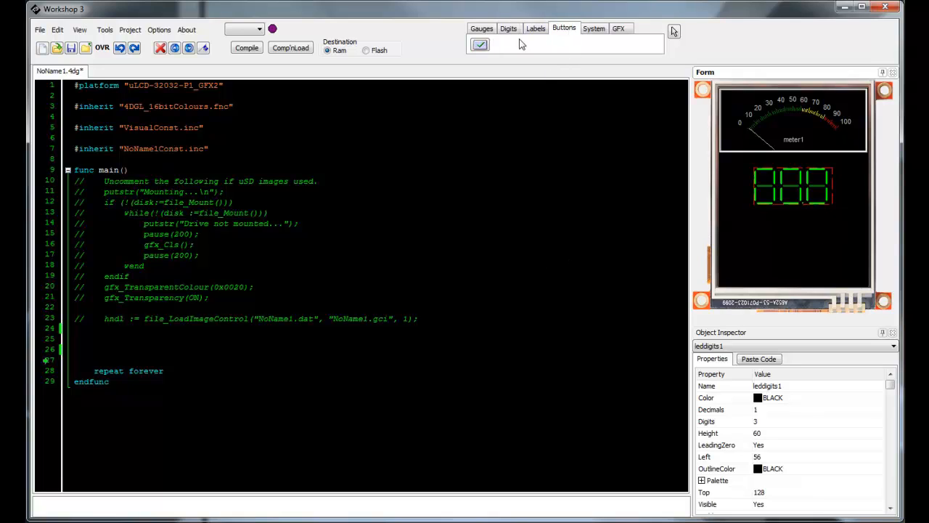
pyautogui.click(479, 46)
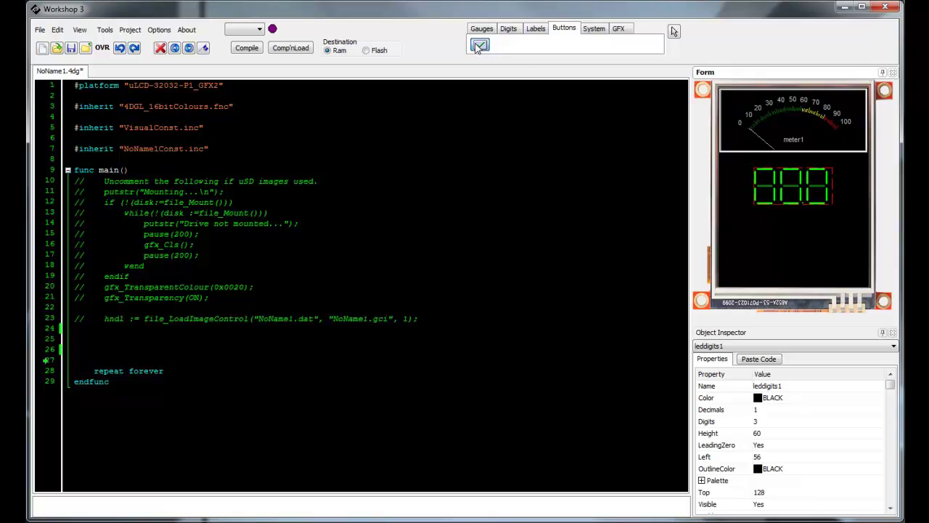
pyautogui.click(748, 251)
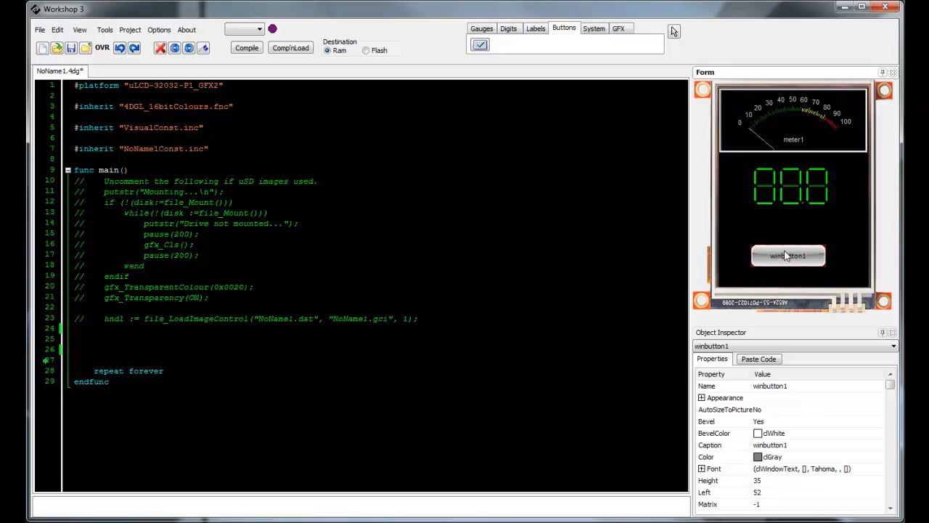
pyautogui.moveTo(786, 255); pyautogui.dragTo(790, 246)
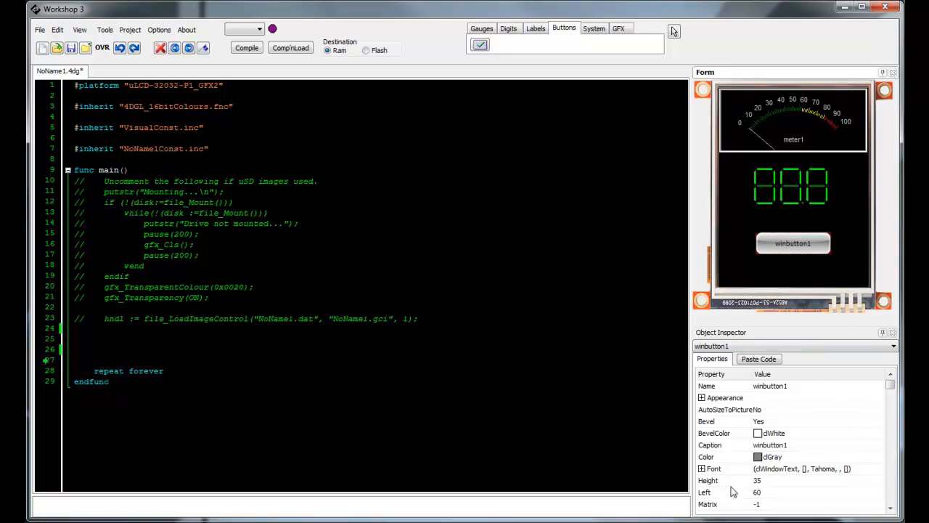
# Step: Look over the button's font properties in the Object Inspector
pyautogui.click(702, 469)
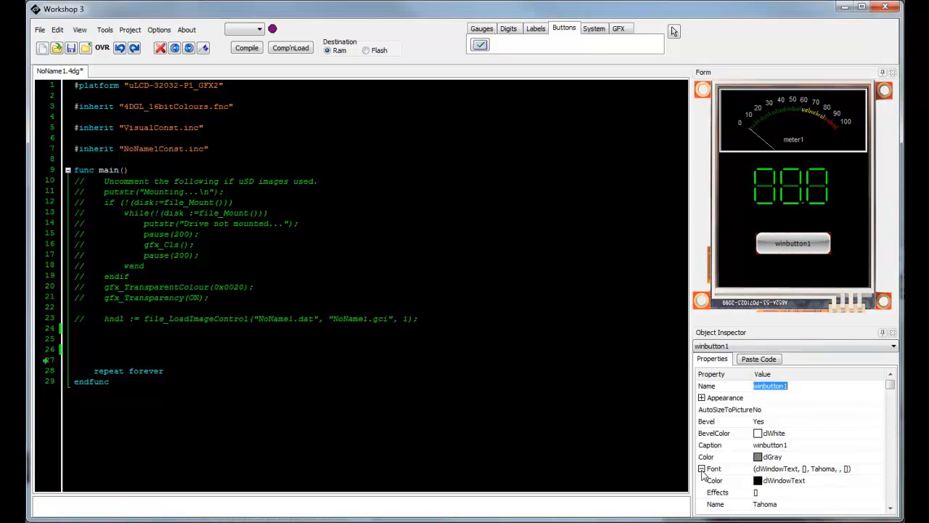
pyautogui.moveTo(891, 385)
pyautogui.mouseDown()
pyautogui.moveTo(891, 433)
pyautogui.moveTo(891, 375)
pyautogui.mouseUp()
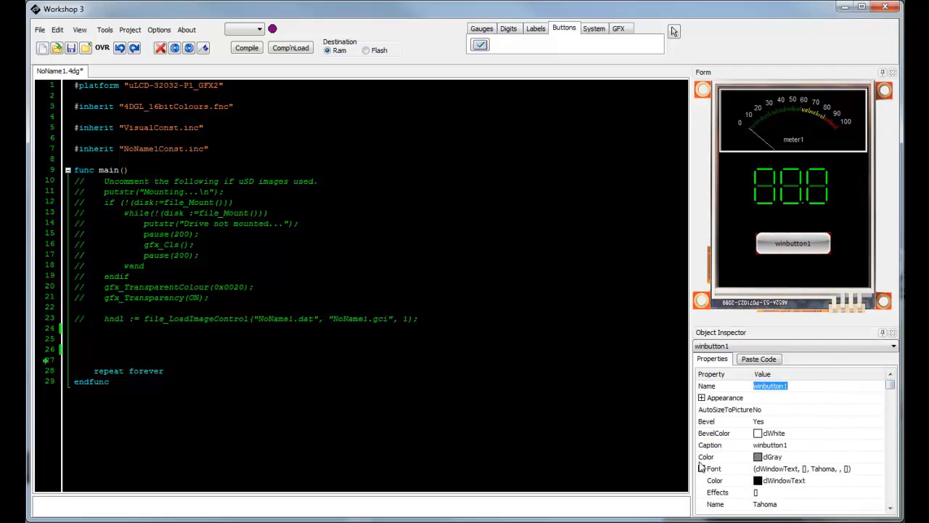
pyautogui.click(702, 469)
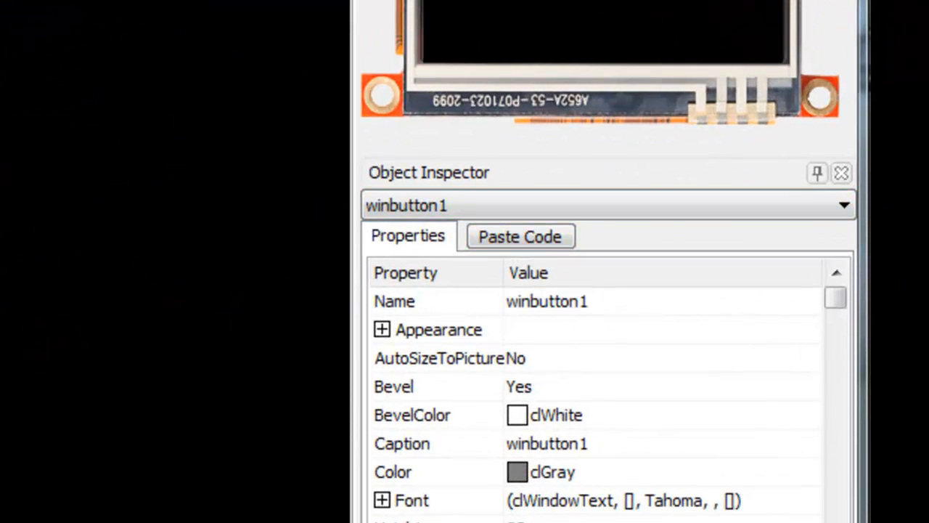
# Step: Select form1 in the Object Inspector and paste the generated code for every object
pyautogui.click(845, 206)
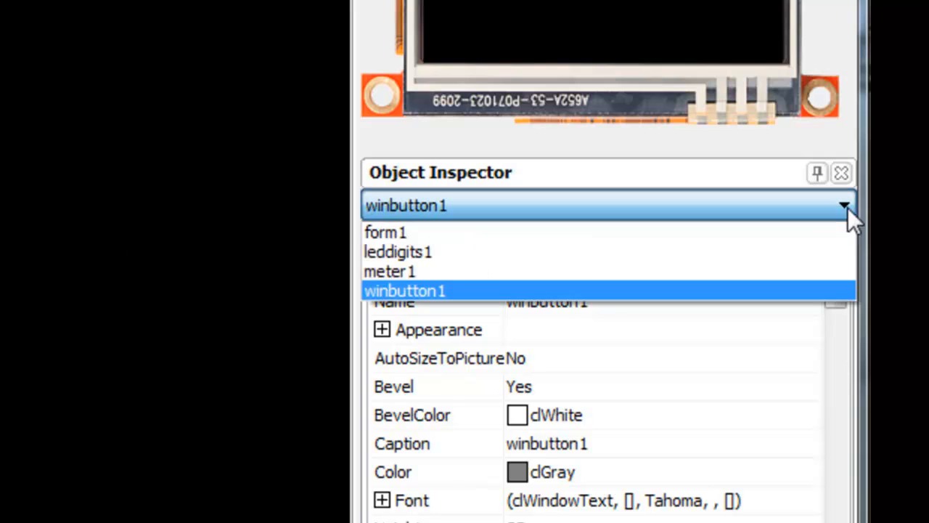
pyautogui.click(791, 231)
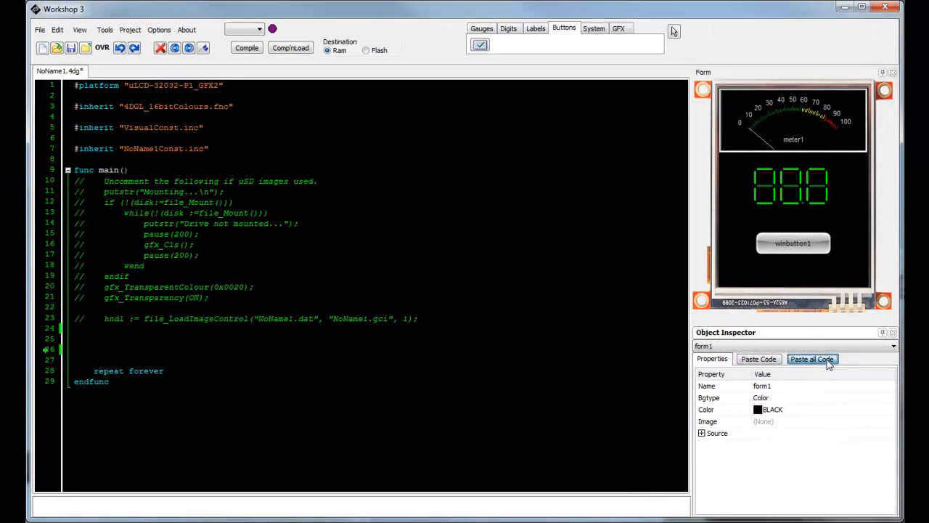
pyautogui.click(812, 359)
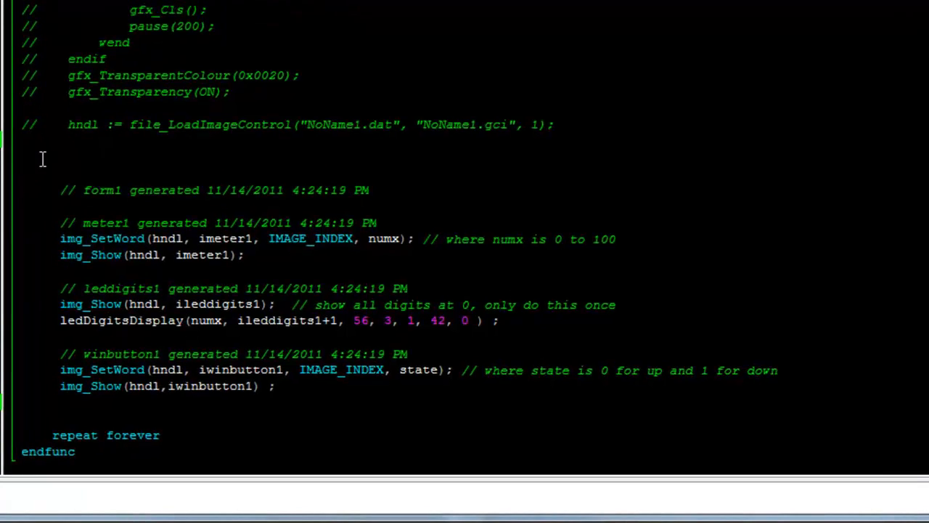
# Step: Review the pasted code and add blank lines after the button code
pyautogui.moveTo(42, 174)
pyautogui.mouseDown()
pyautogui.moveTo(255, 260)
pyautogui.moveTo(58, 188)
pyautogui.mouseUp()
pyautogui.click(439, 202)
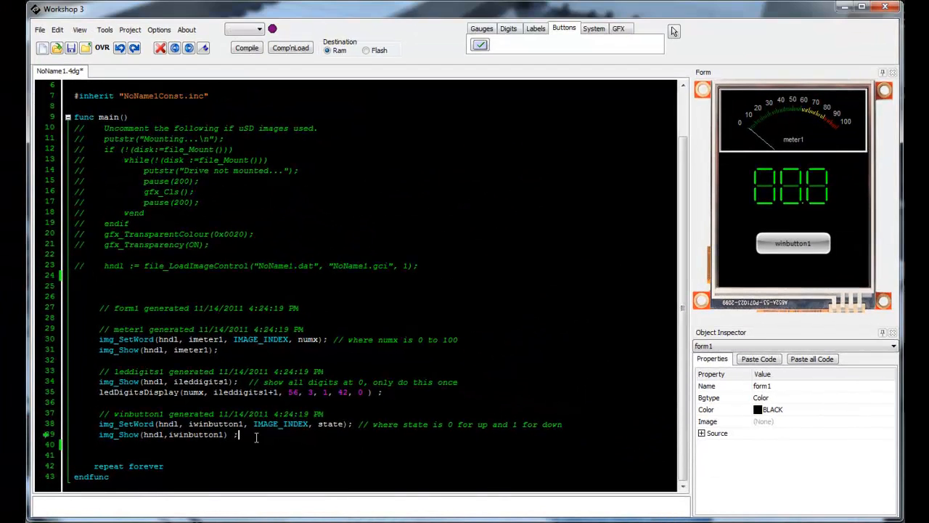
pyautogui.press('Return')
pyautogui.press('Return')
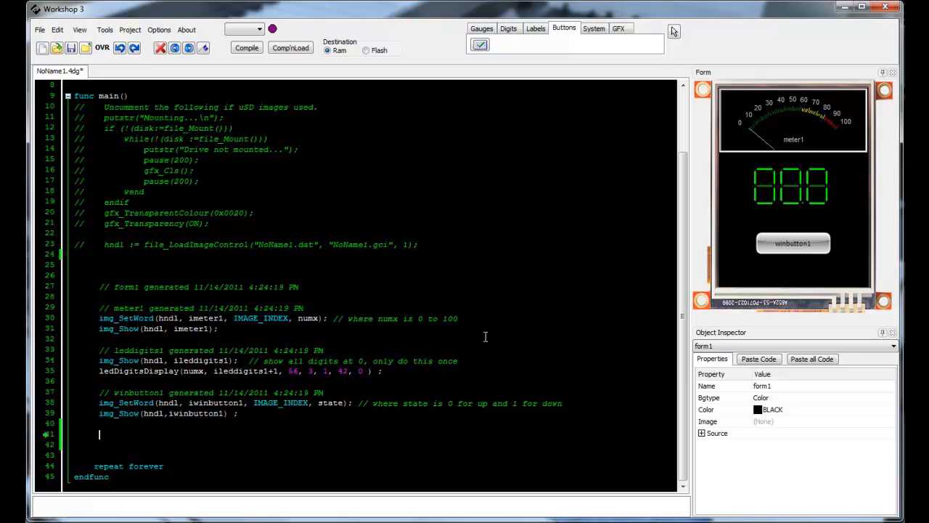
# Step: Open new lines below the meter1 code for the functionality comment
pyautogui.click(231, 328)
pyautogui.press('Return')
pyautogui.press('Return')
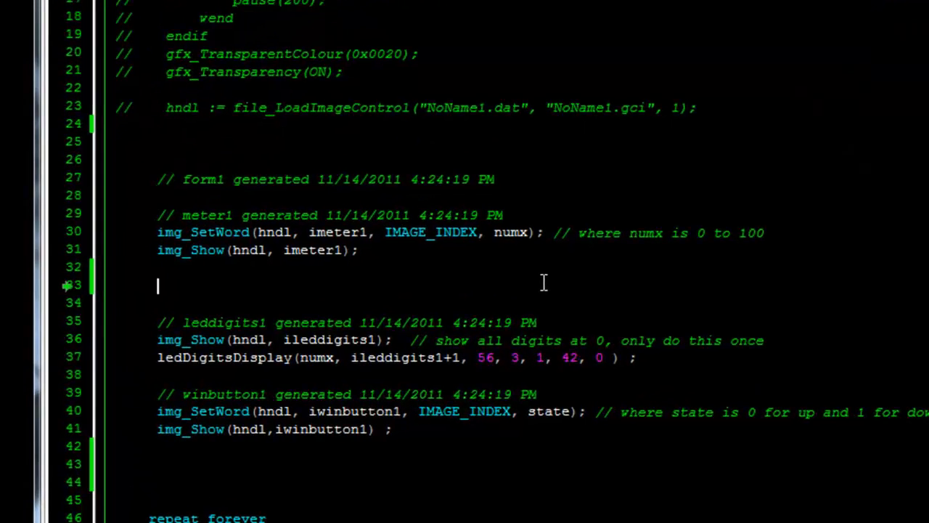
pyautogui.write('// add co')
pyautogui.write('de here for')
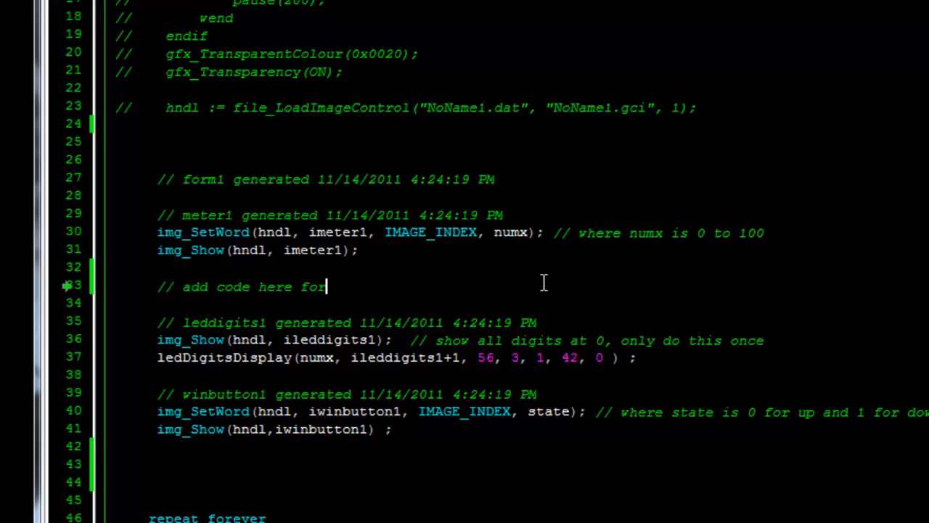
pyautogui.write(' functionality')
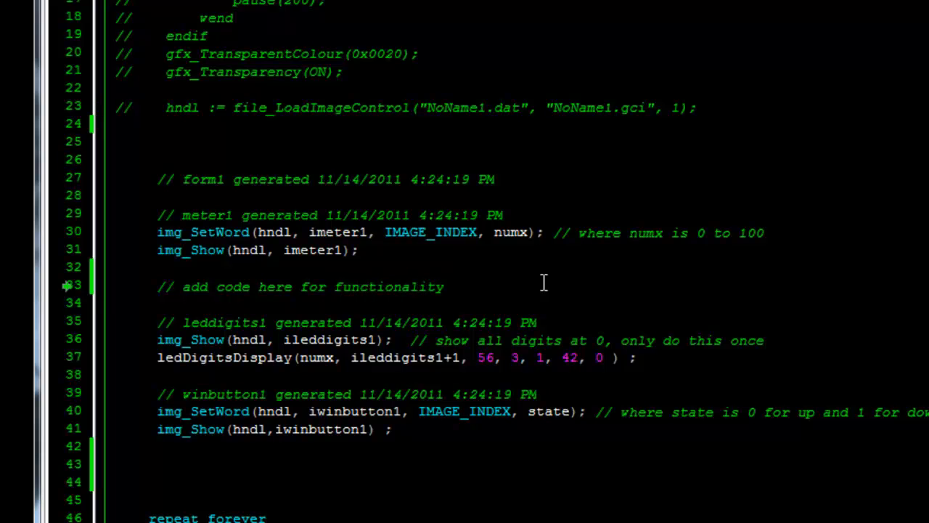
pyautogui.write('!')
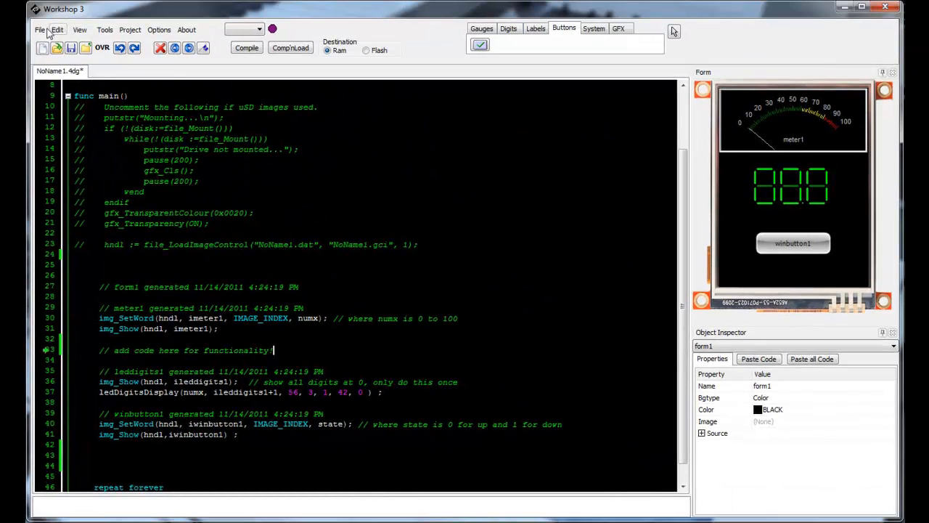
# Step: Save the project as 4D-ViSi-Test via Save As
pyautogui.click(40, 30)
pyautogui.click(85, 115)
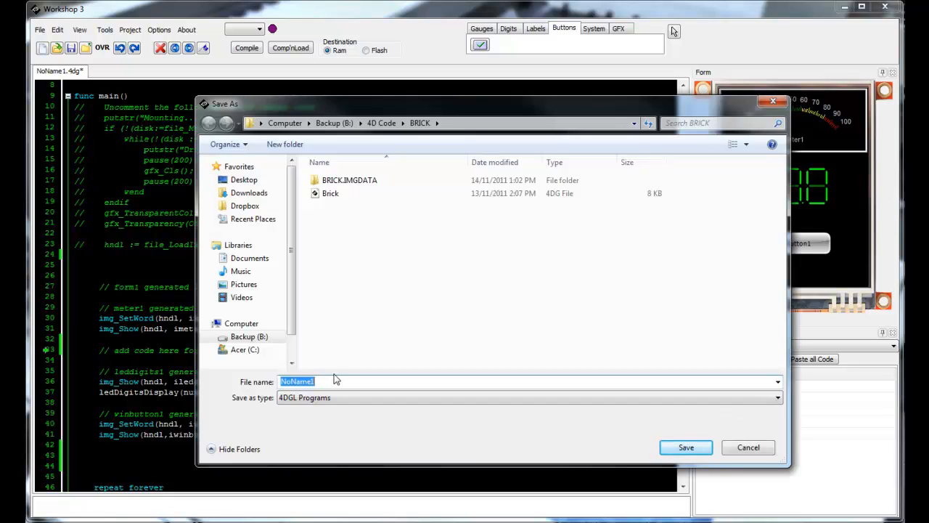
pyautogui.write('4D')
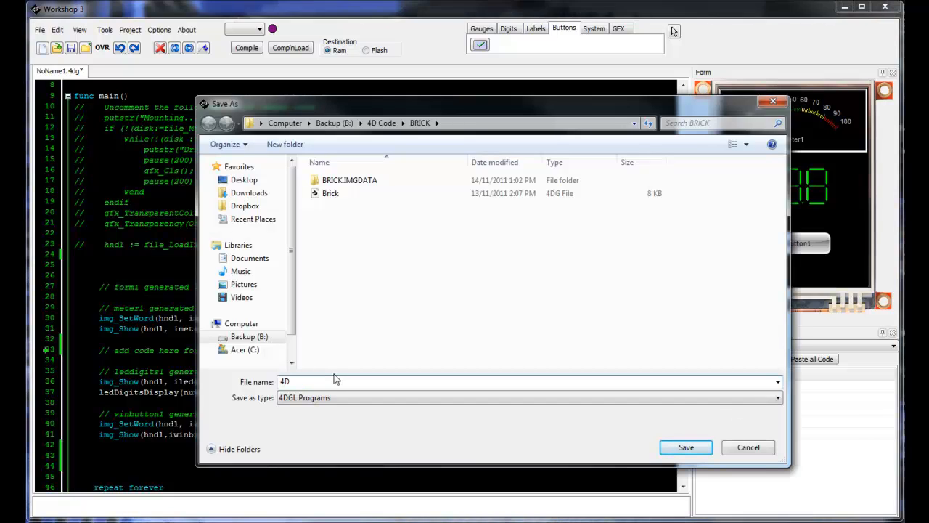
pyautogui.write('-ViSi-')
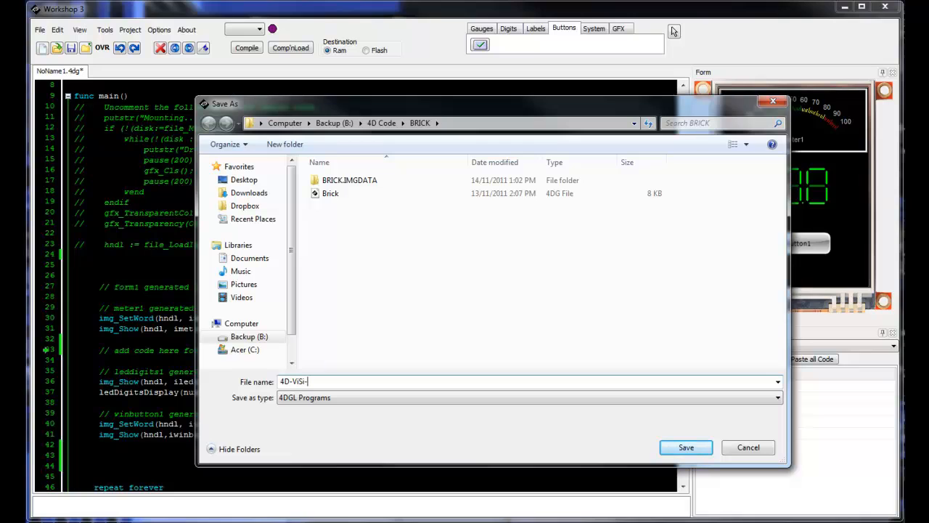
pyautogui.write('Test')
pyautogui.click(686, 447)
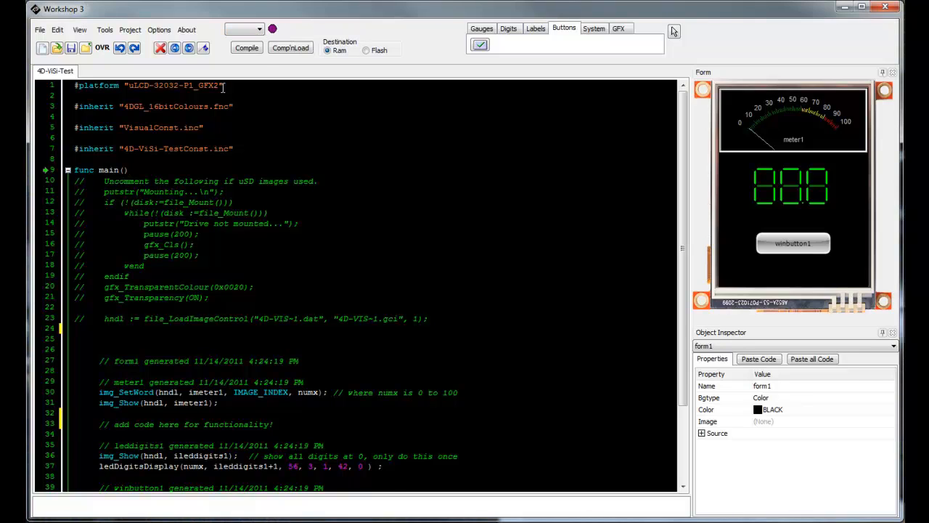
# Step: Select the COM 4 port, keep the destination on RAM and compile the project
pyautogui.click(259, 31)
pyautogui.click(243, 40)
pyautogui.click(367, 50)
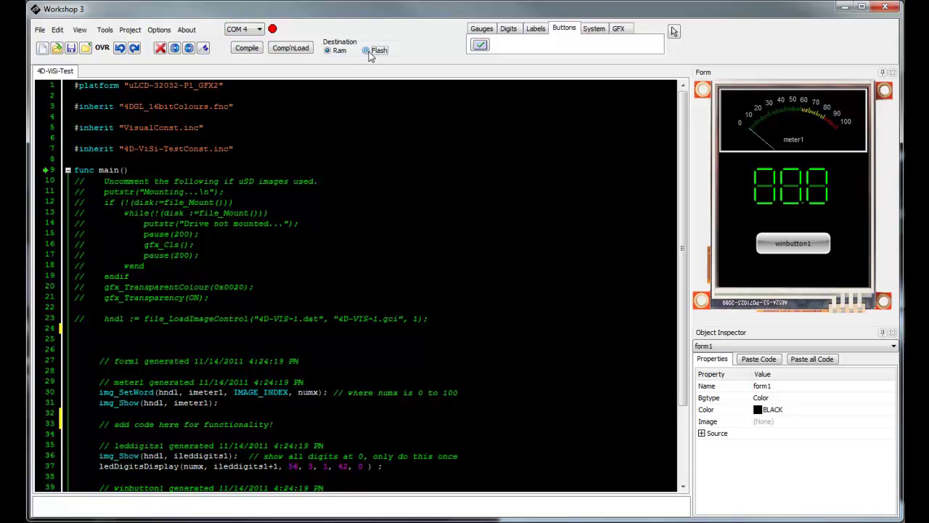
pyautogui.click(328, 51)
pyautogui.click(247, 47)
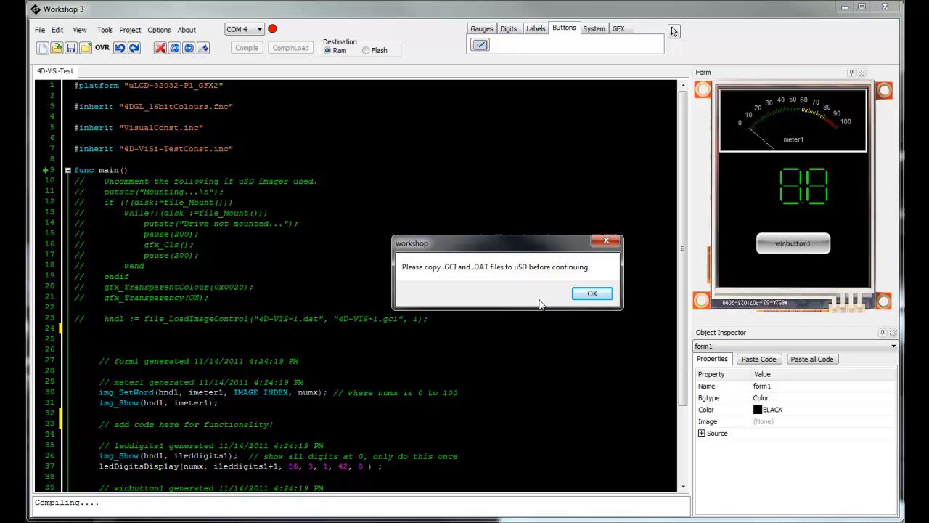
# Step: Acknowledge the 'copy .GCI and .DAT files' reminder so the compile runs and reports 'numx' not found on line 30
pyautogui.click(593, 293)
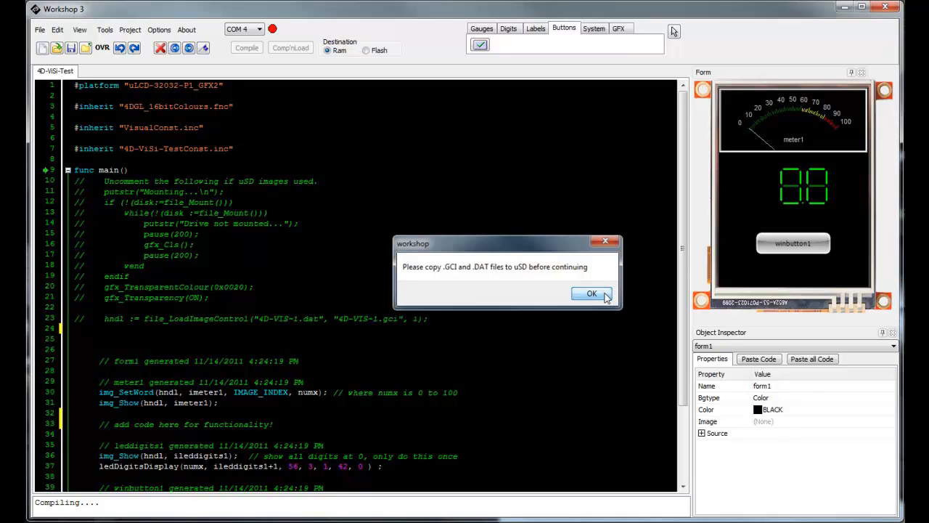
pyautogui.click(606, 296)
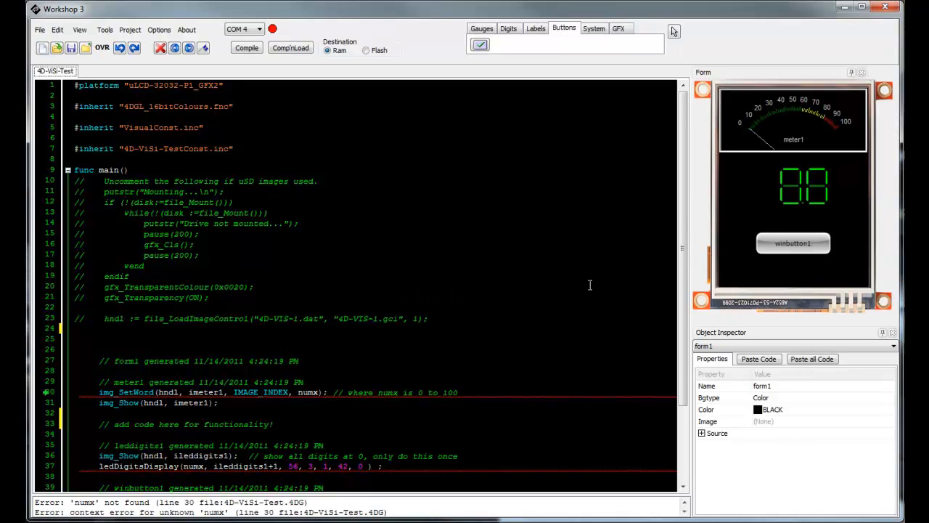